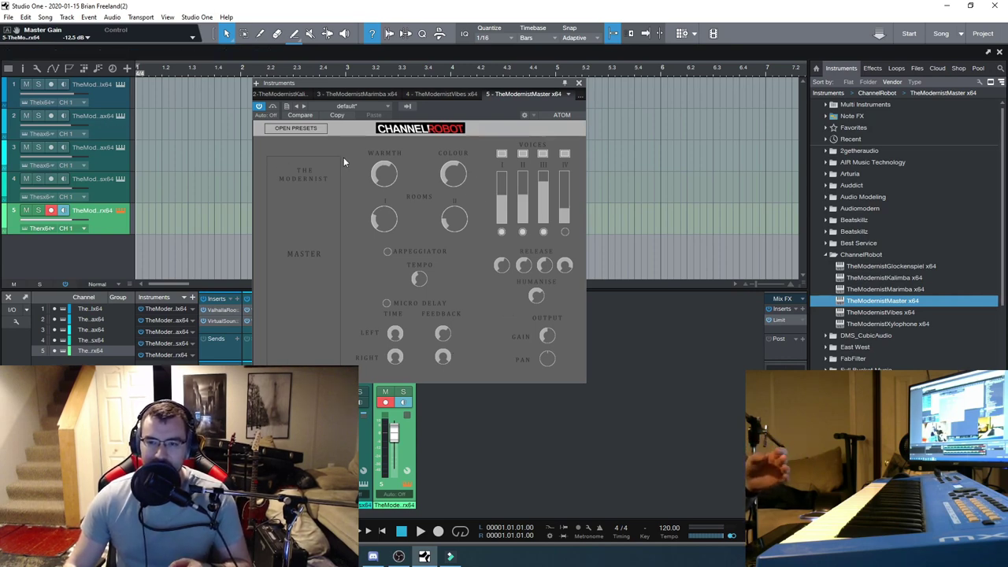
# Assign Glock Voice1 to voice I of TheModernistMaster
pyautogui.click(501, 154)
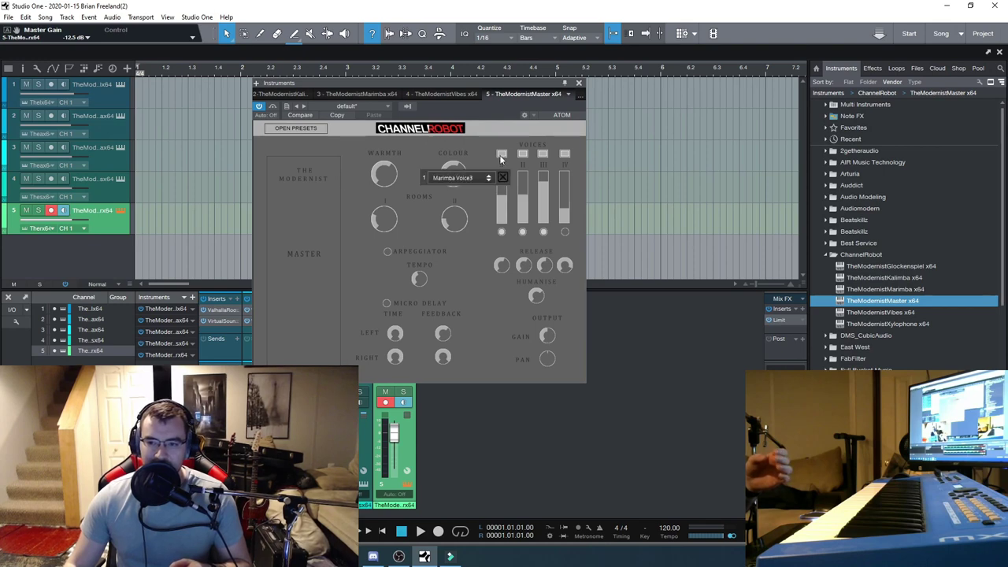
pyautogui.click(462, 179)
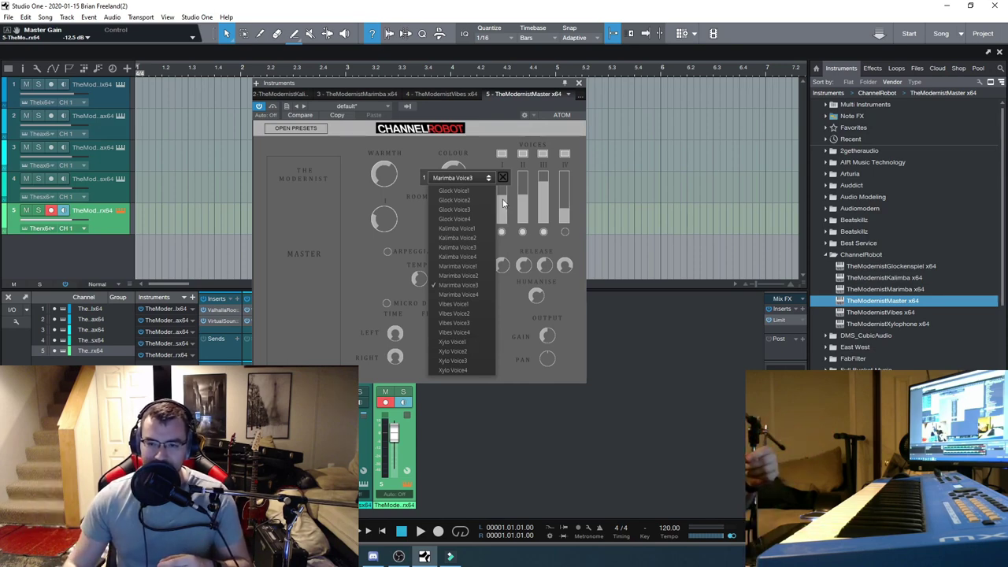
pyautogui.click(472, 191)
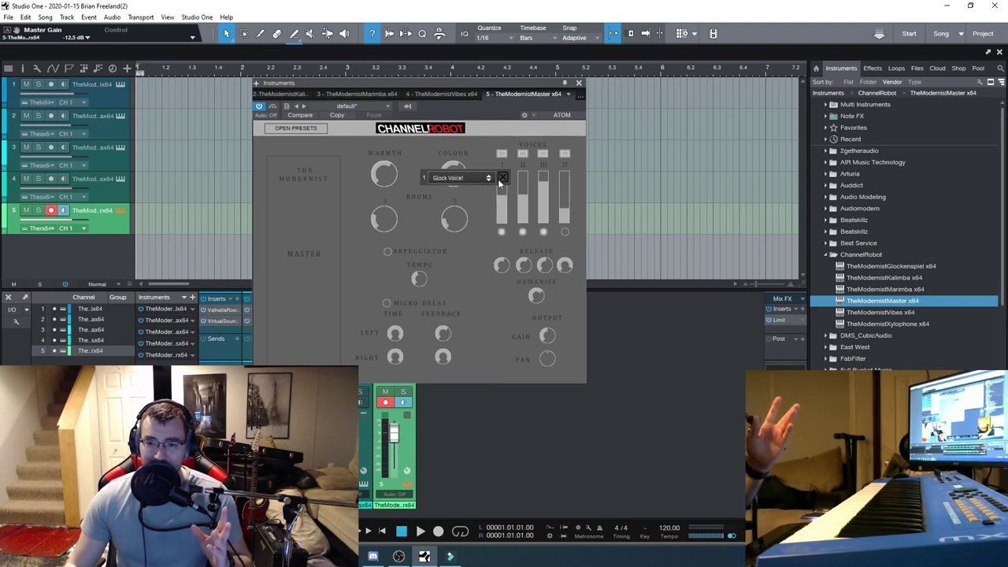
pyautogui.moveTo(544, 157)
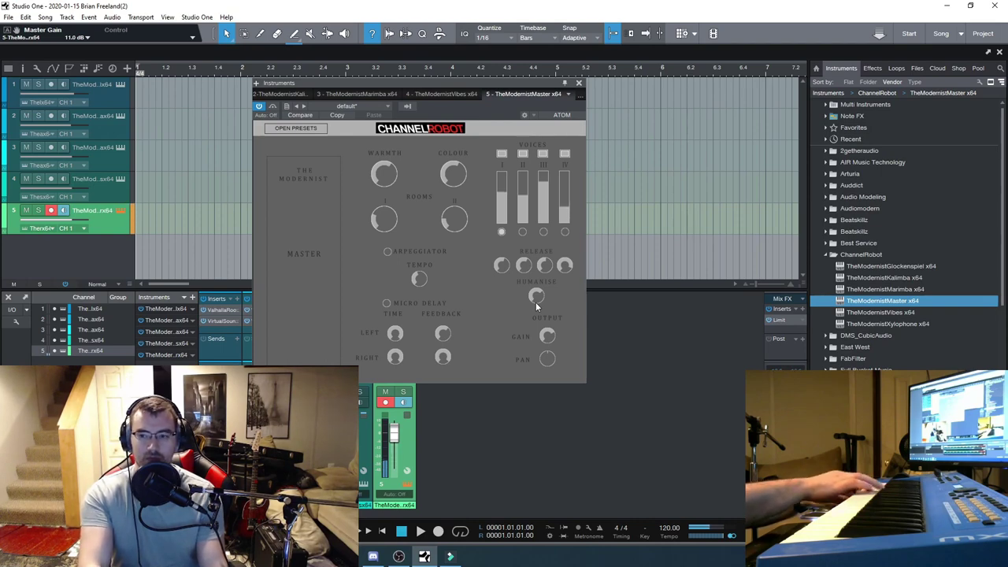
# Audition Glock Voice2, Glock Voice3 and Glock Voice4 in turn on voice I
pyautogui.click(505, 154)
pyautogui.click(470, 178)
pyautogui.click(471, 204)
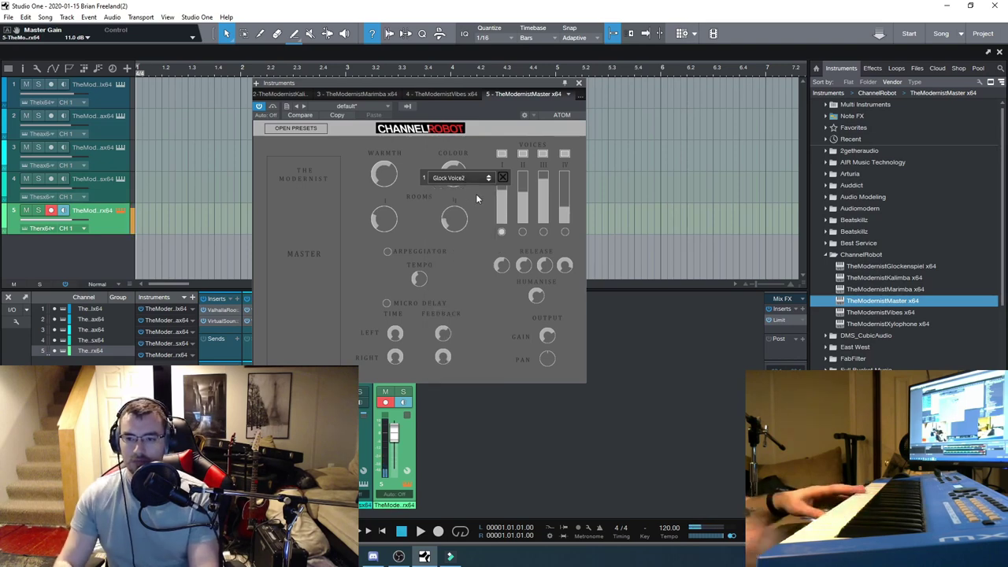
pyautogui.click(465, 178)
pyautogui.click(468, 211)
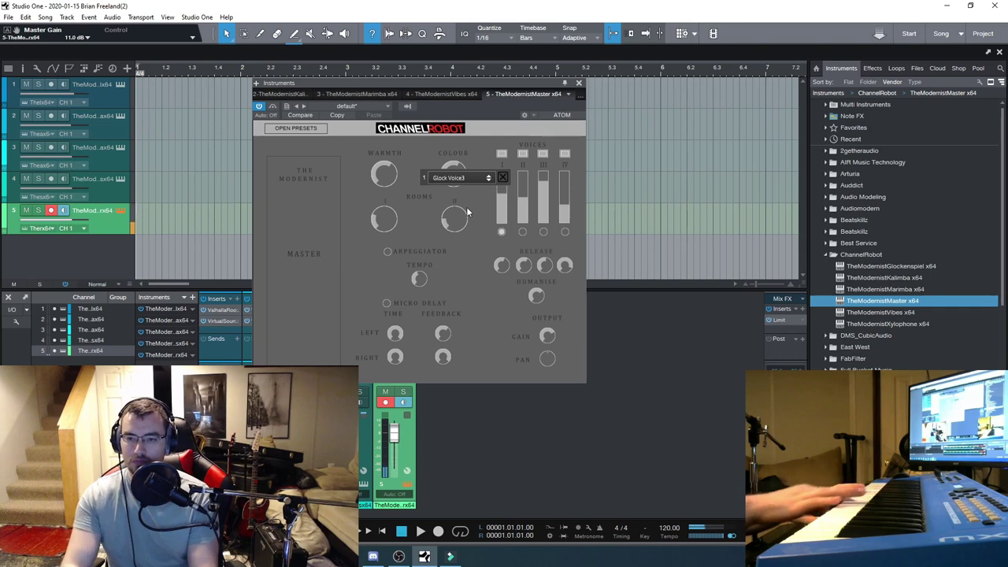
pyautogui.click(465, 178)
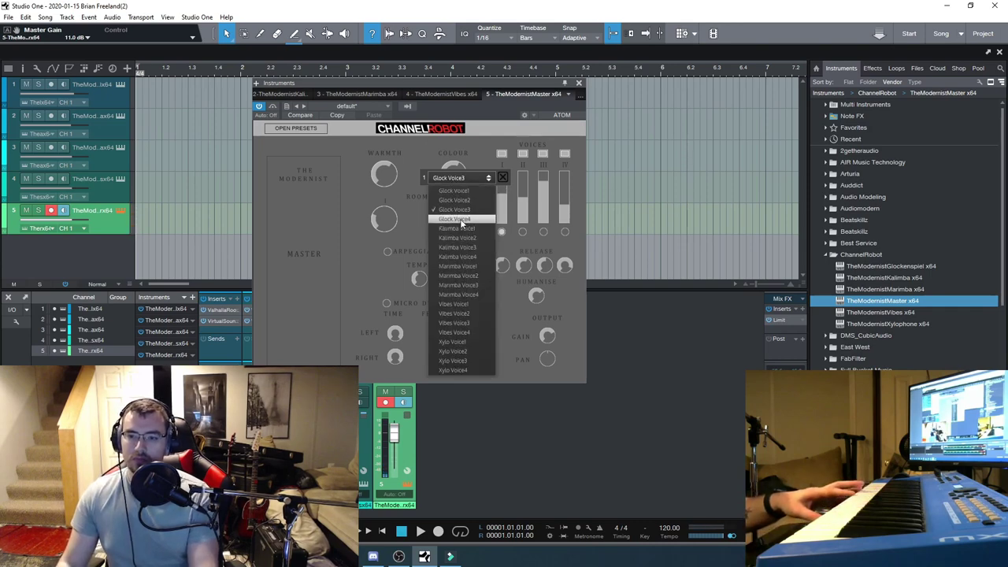
pyautogui.click(463, 223)
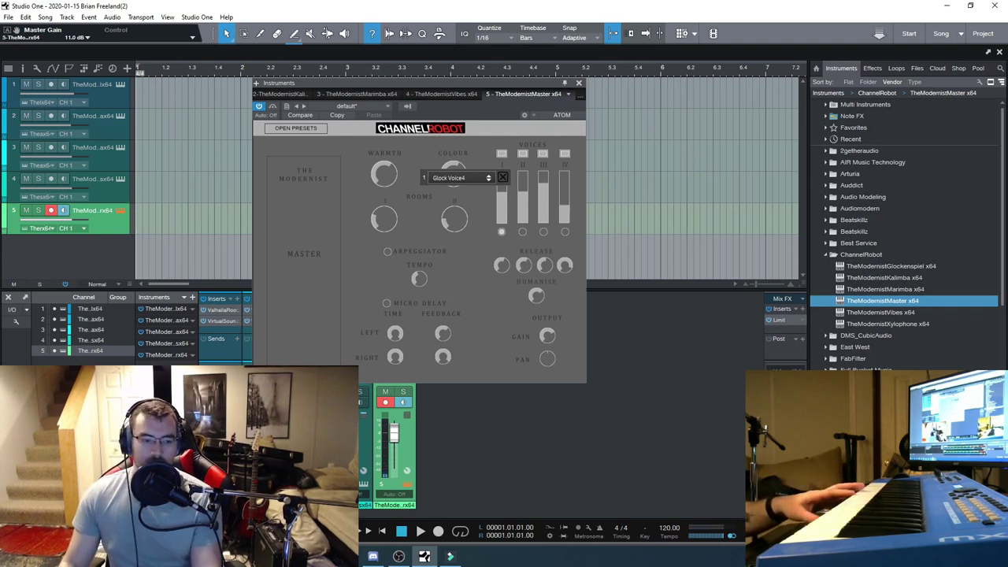
# Set voice I to Kalimba Voice1 and close its voice selector
pyautogui.click(398, 556)
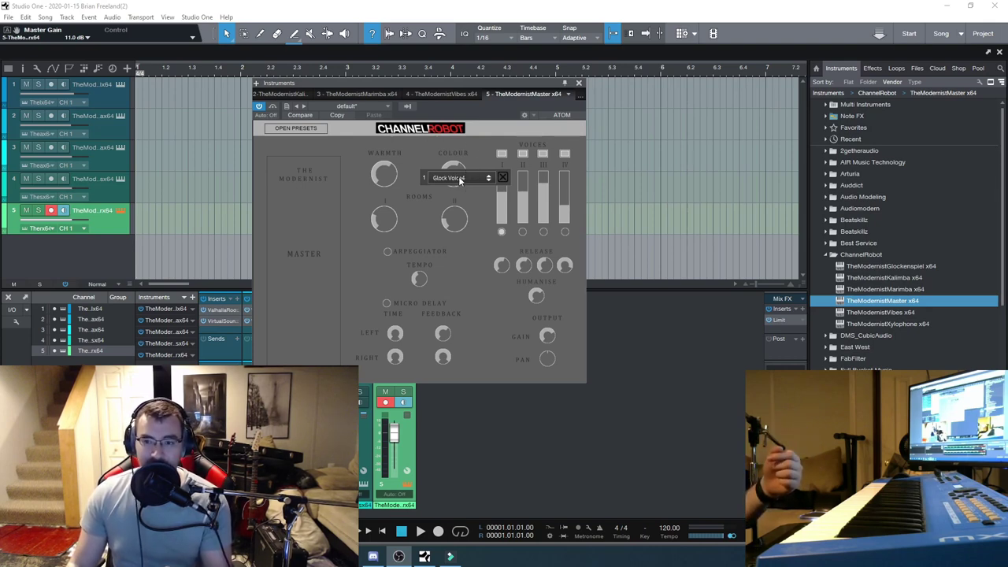
pyautogui.click(459, 177)
pyautogui.click(472, 228)
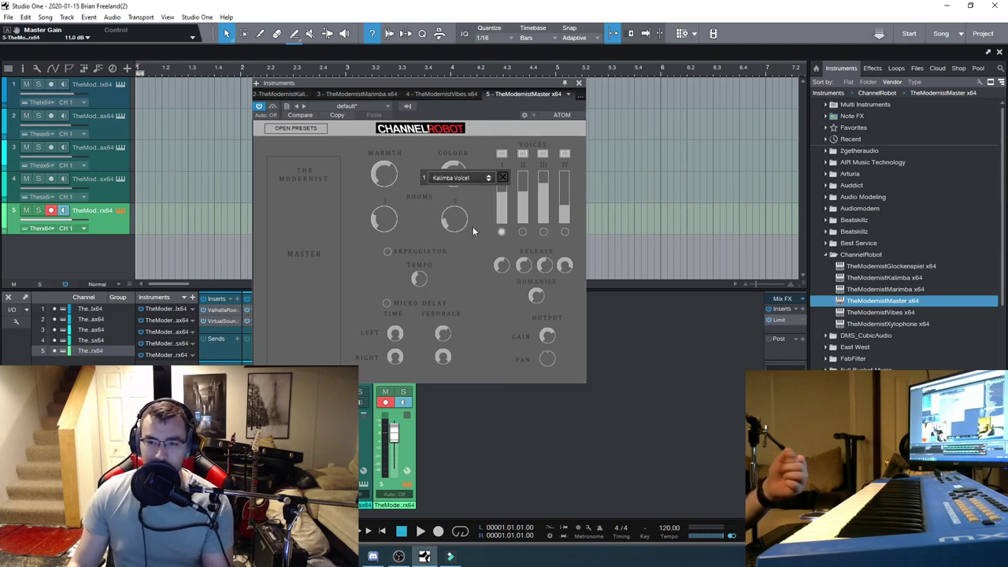
pyautogui.click(504, 178)
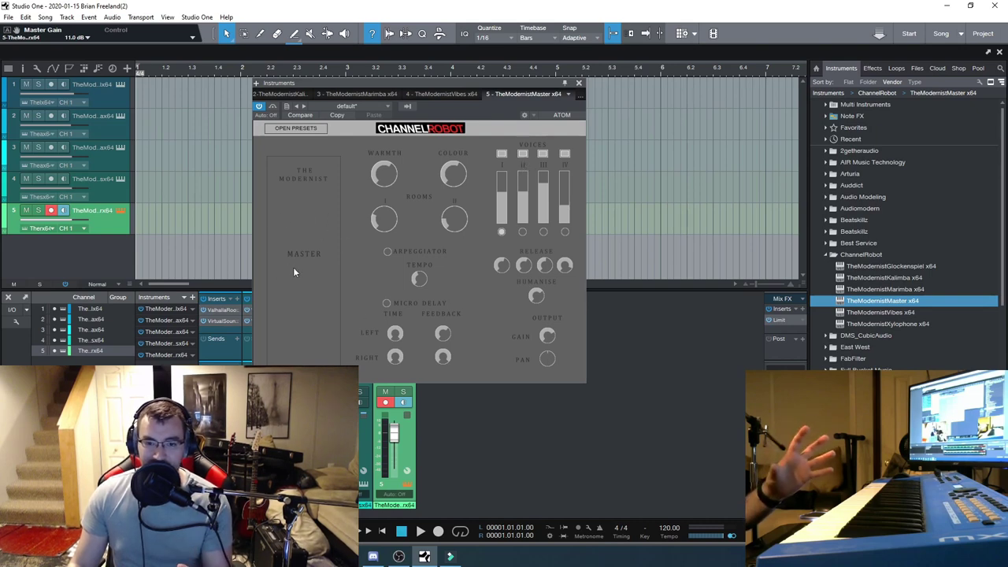
# Set voice II to Marimba Voice1, then check which sound is assigned to voice I
pyautogui.click(522, 154)
pyautogui.click(492, 178)
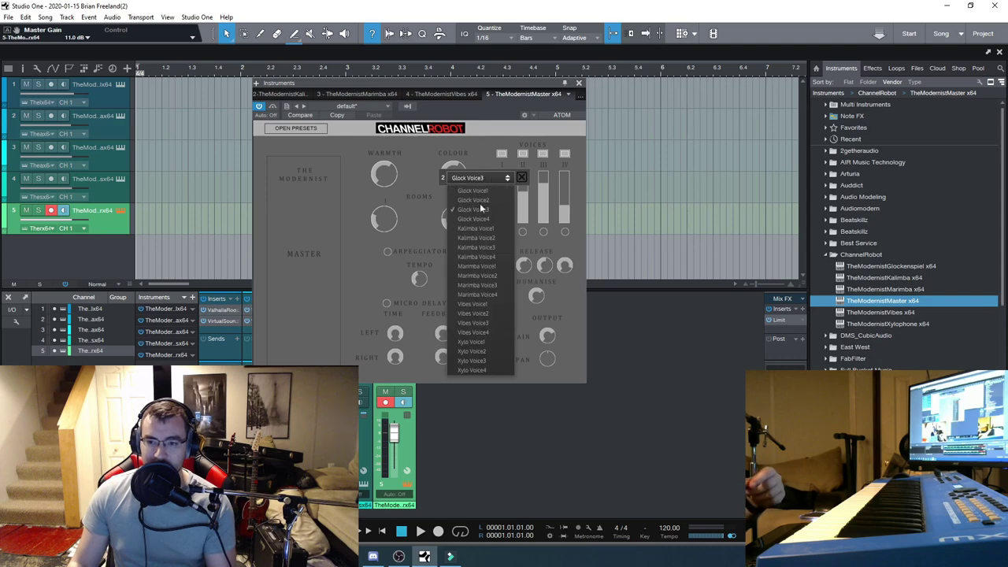
pyautogui.click(494, 270)
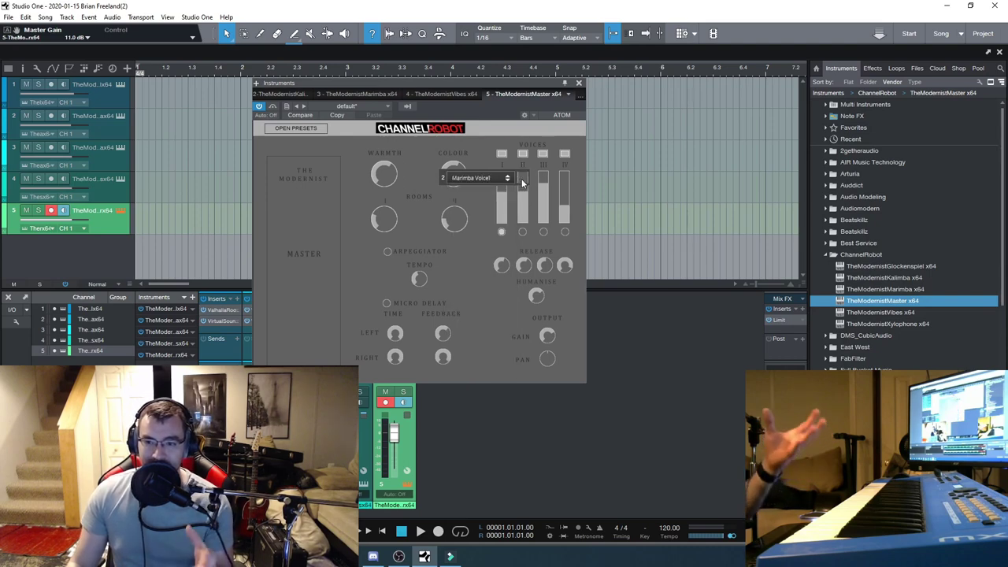
pyautogui.click(521, 178)
pyautogui.click(502, 154)
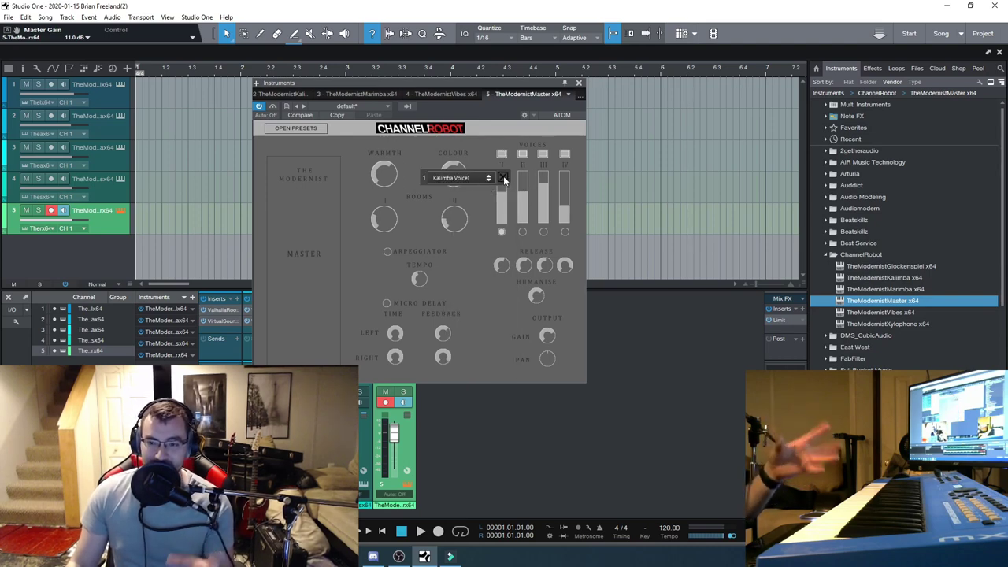
pyautogui.click(502, 177)
# Set voice III to Xylo Voice2 and close its voice selector
pyautogui.click(543, 154)
pyautogui.click(529, 178)
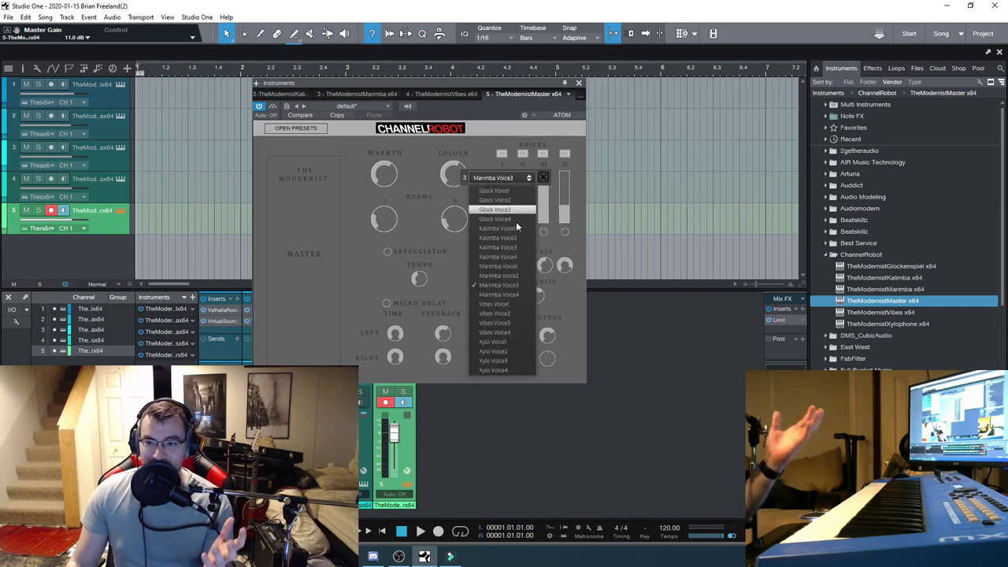
pyautogui.click(495, 349)
pyautogui.click(542, 178)
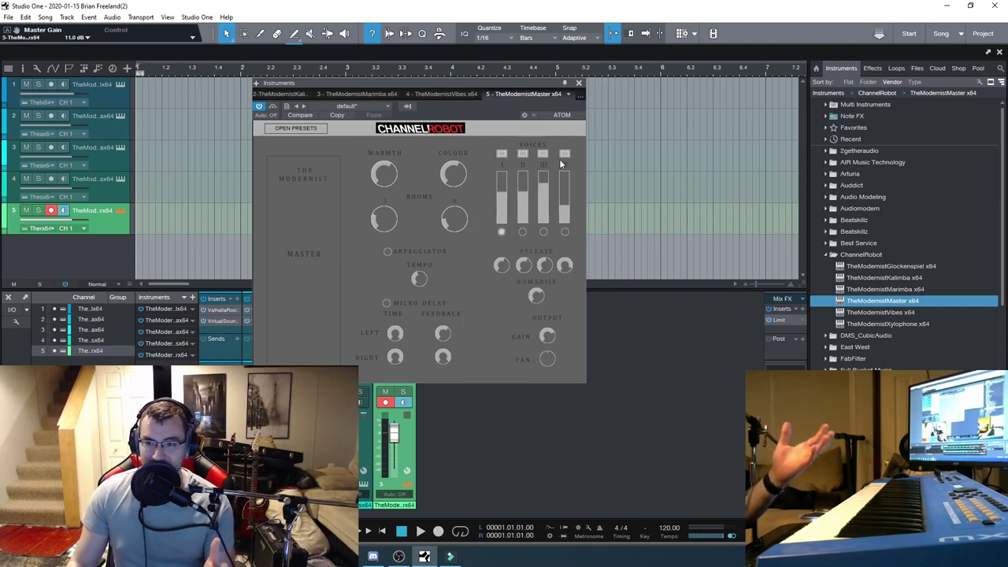
# Set voice IV to Glock Voice4 and close its voice selector
pyautogui.click(564, 155)
pyautogui.click(550, 178)
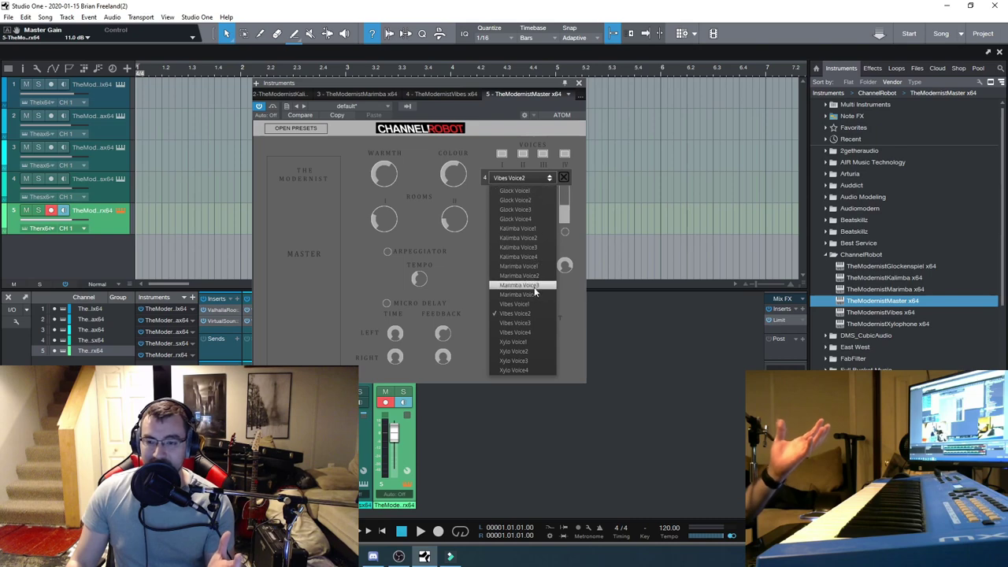
pyautogui.click(536, 219)
pyautogui.click(564, 177)
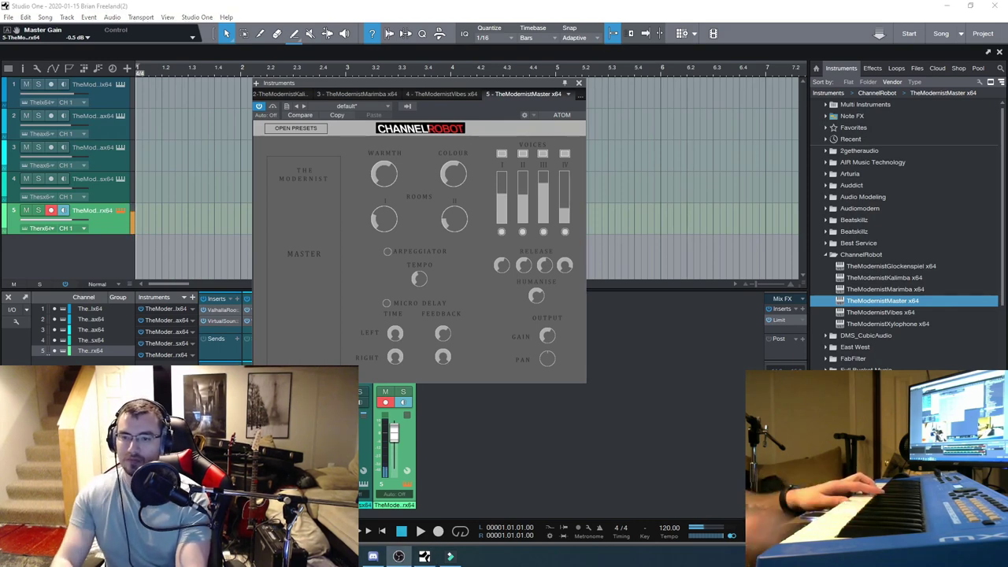
# Change voice I to Glock Voice1 and close its voice selector
pyautogui.click(503, 154)
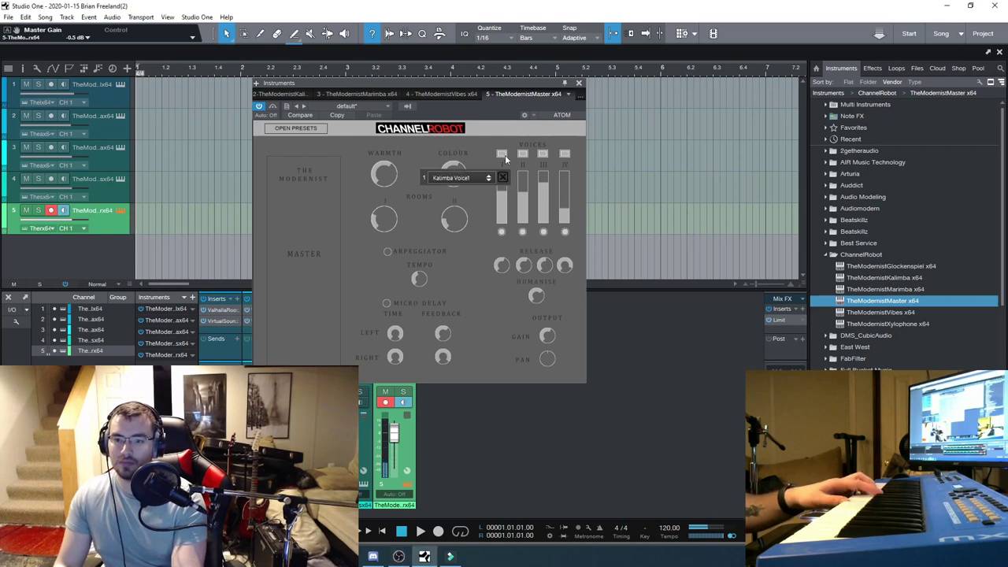
pyautogui.click(468, 180)
pyautogui.click(470, 211)
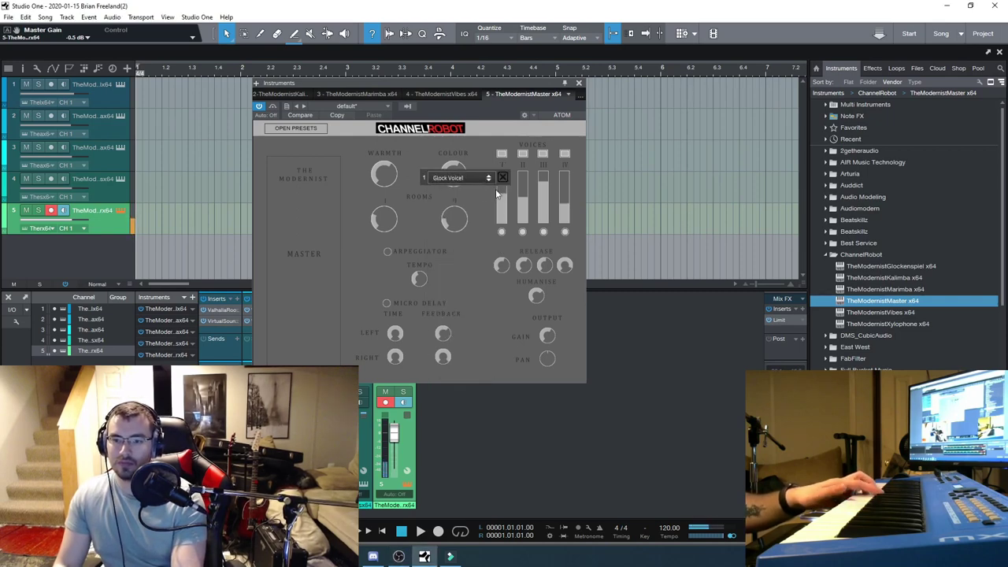
pyautogui.click(503, 177)
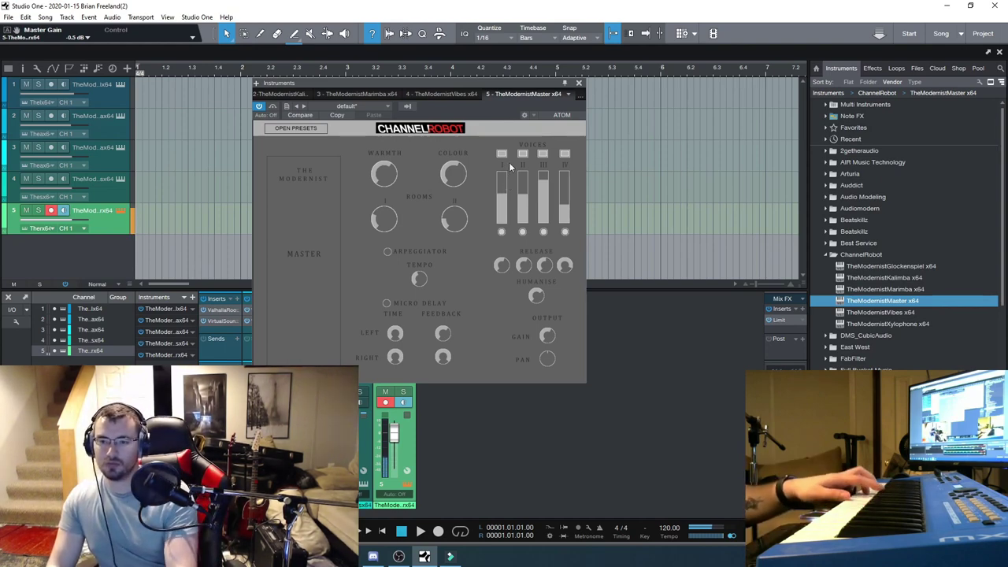
# Audition Marimba Voice3 and Marimba Voice1 on voice I, ending with Xylo Voice1 assigned
pyautogui.click(506, 161)
pyautogui.click(482, 178)
pyautogui.click(472, 290)
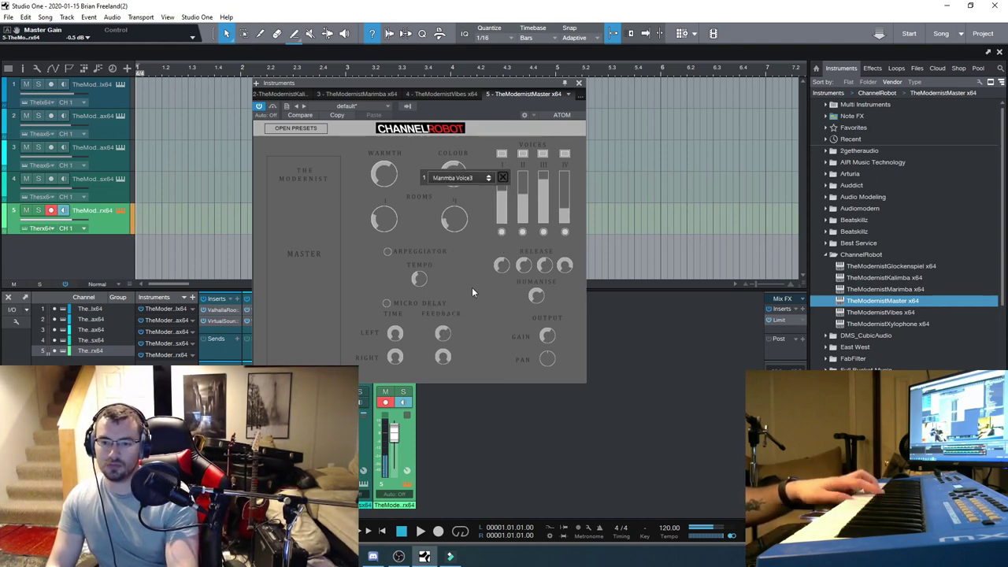
pyautogui.click(489, 178)
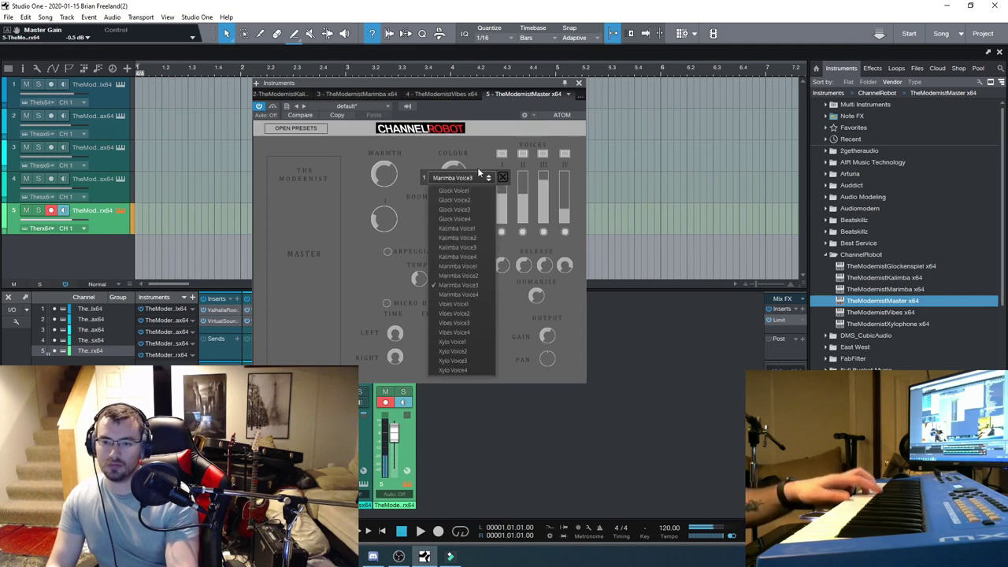
pyautogui.click(469, 268)
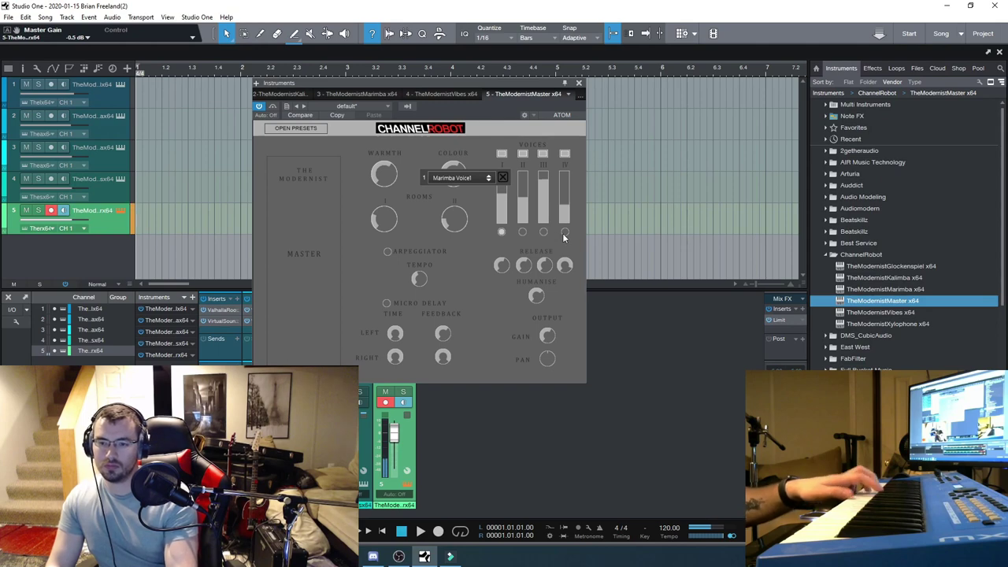
pyautogui.click(473, 177)
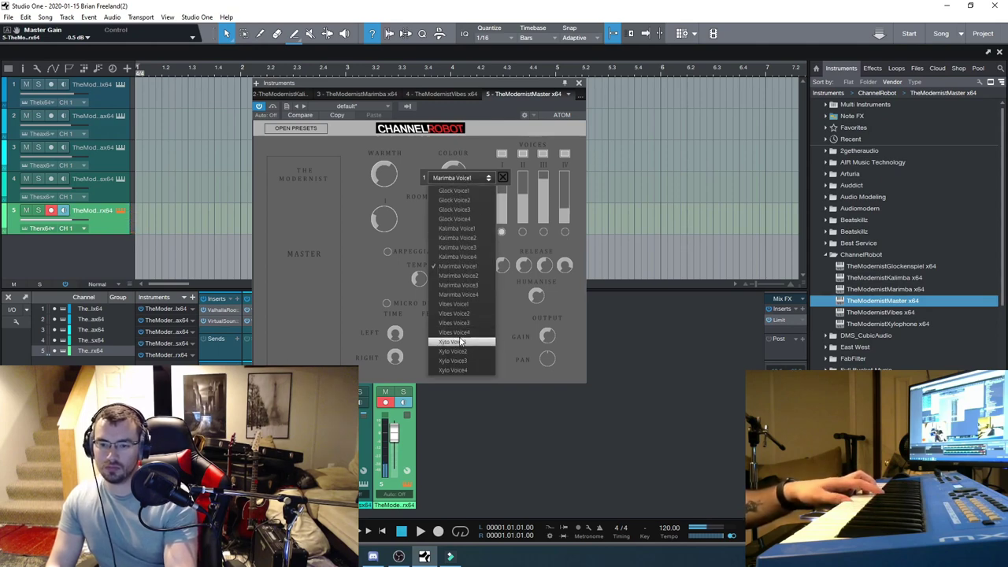
pyautogui.click(459, 342)
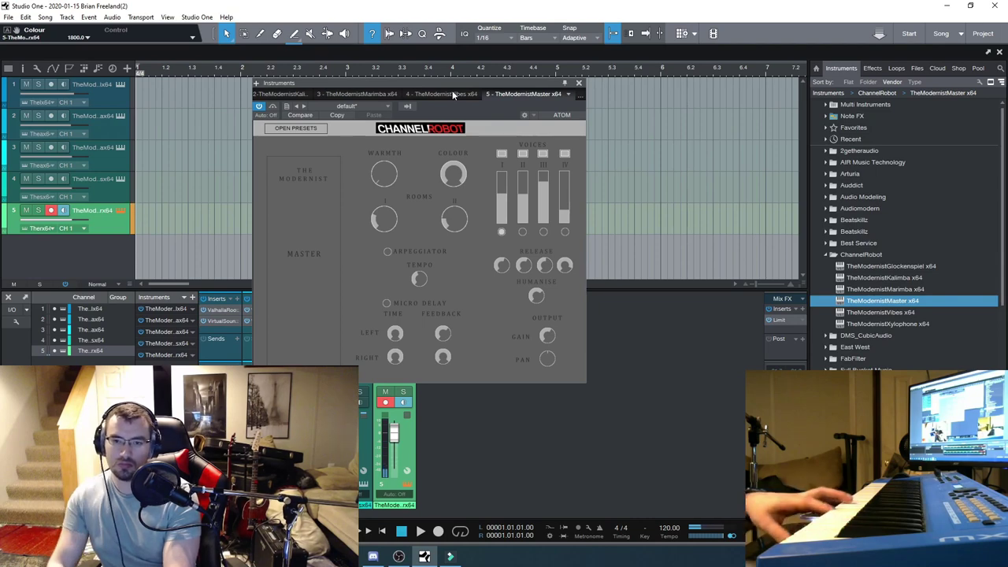
# Load the StrangeHarmonies preset from the MixIns bank of TheModernistCollection
pyautogui.click(301, 128)
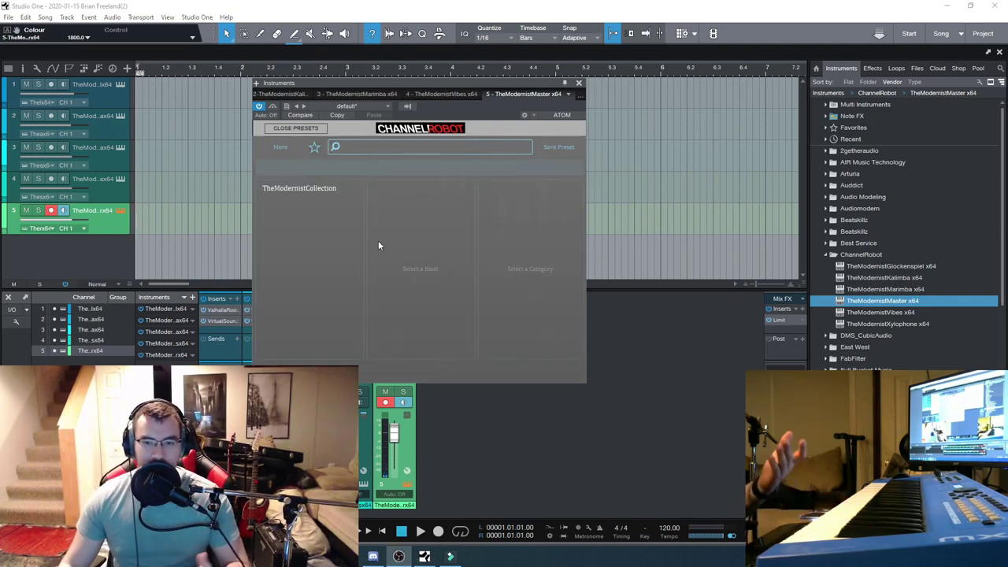
pyautogui.click(295, 193)
pyautogui.click(392, 207)
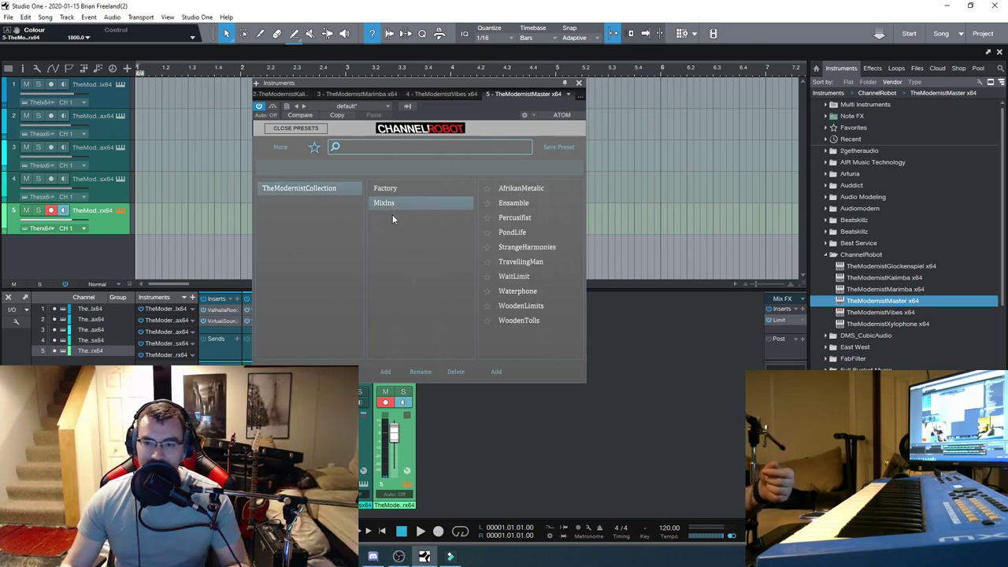
pyautogui.doubleClick(518, 247)
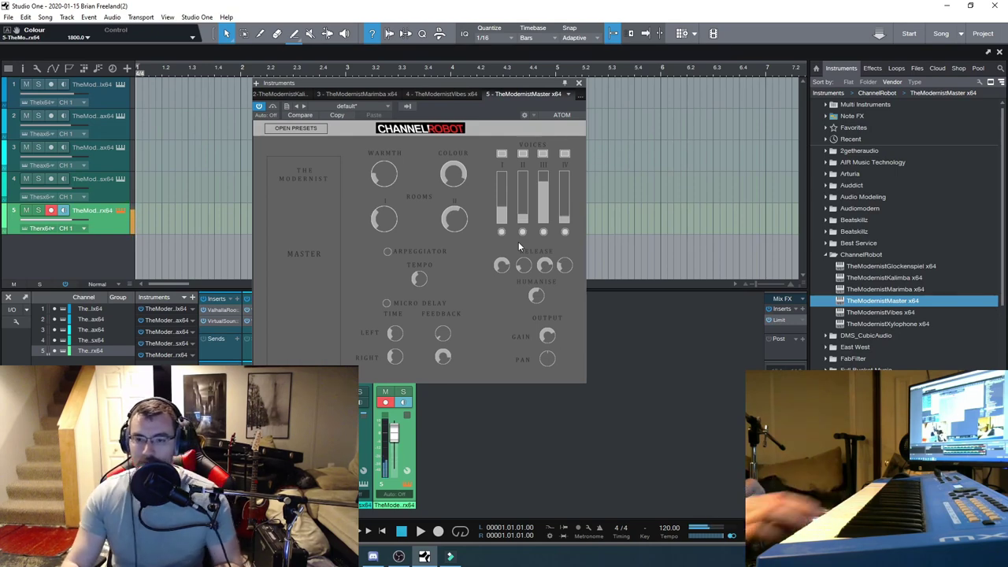
# Load a different preset from the Factory bank of TheModernistCollection
pyautogui.click(294, 129)
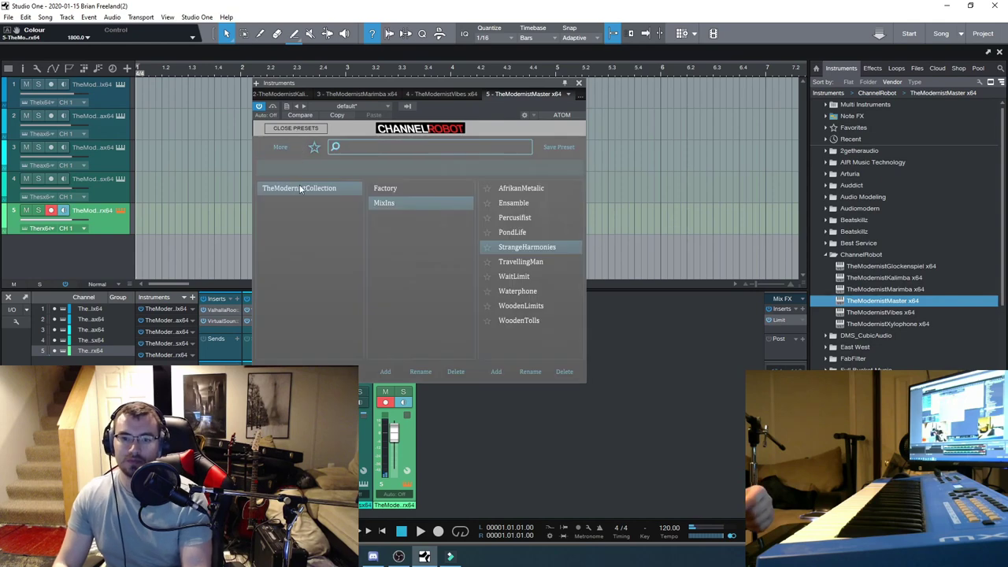
pyautogui.click(399, 190)
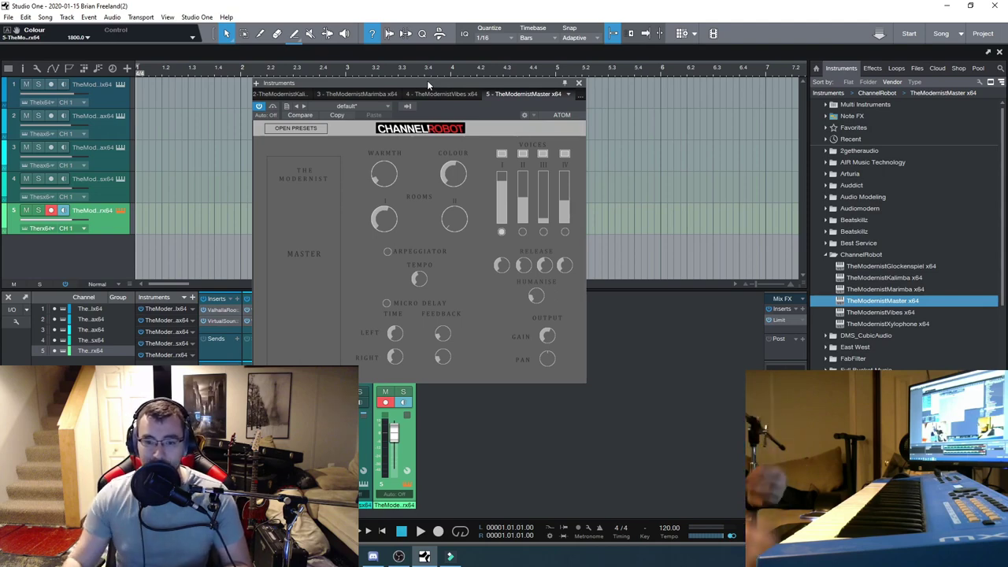
# In the glockenspiel channel's VirtualSoundStage insert, move the third Mar source forward on stage to Y 12.3 m, then close the effect window
pyautogui.click(219, 321)
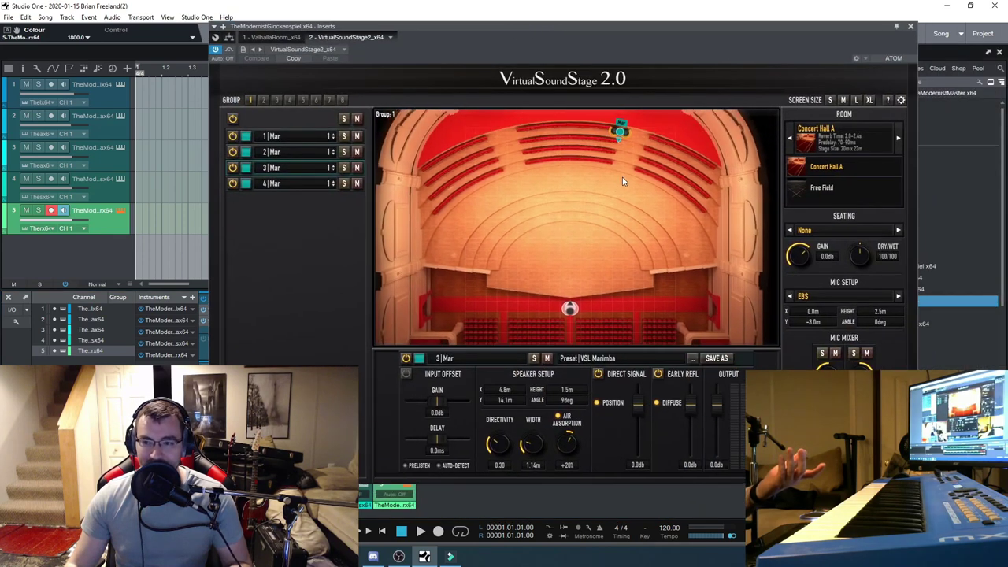
pyautogui.moveTo(622, 133); pyautogui.dragTo(622, 158)
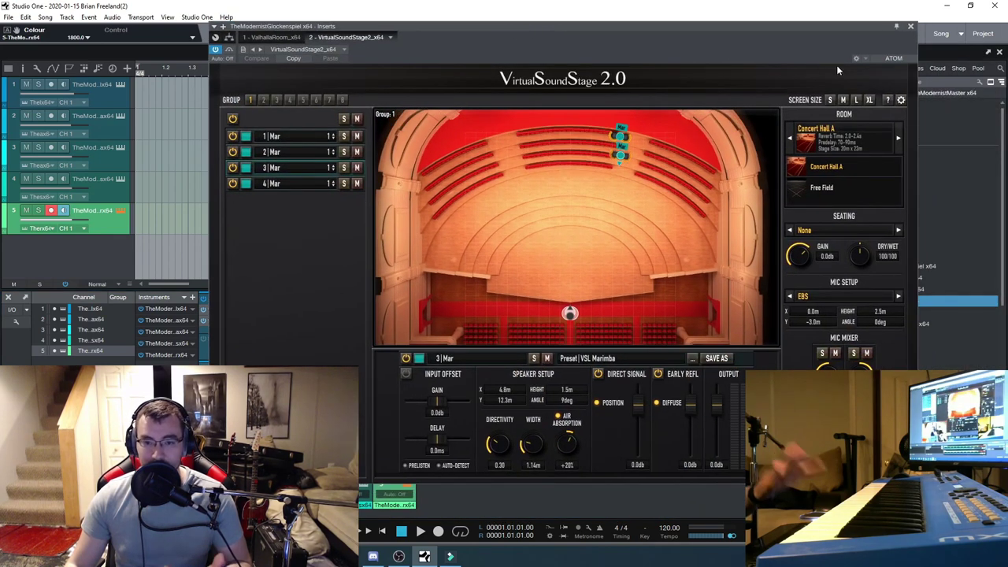
pyautogui.click(911, 26)
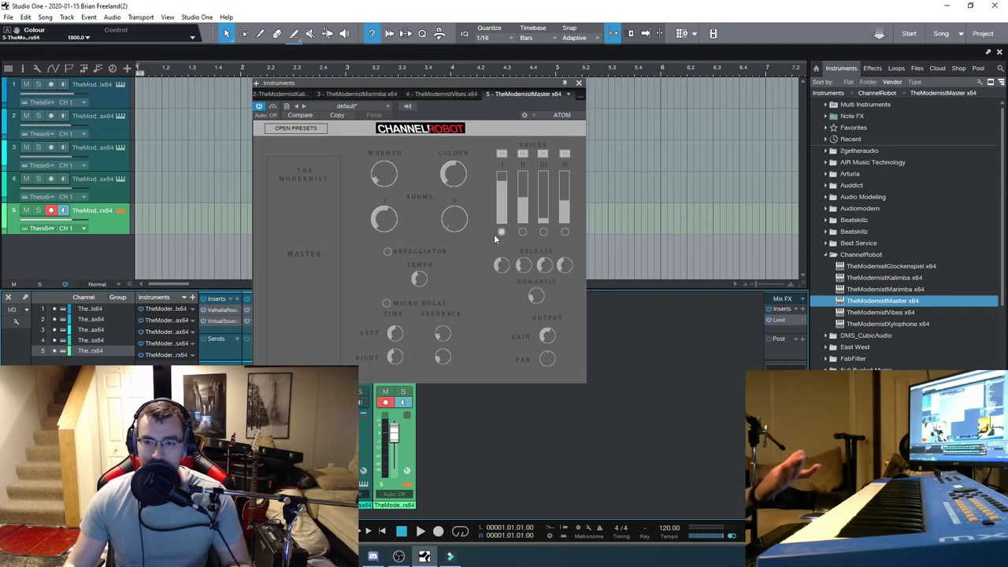
# Turn on voices II, III and IV of TheModernistMaster
pyautogui.click(522, 231)
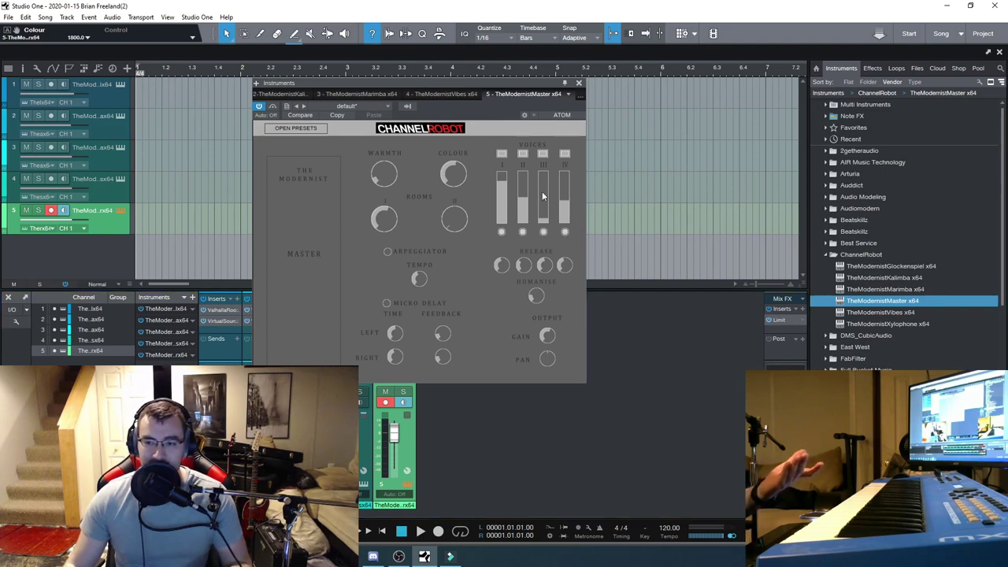
# Load the PuddleStuck preset from the Factory bank of TheModernistCollection
pyautogui.click(296, 129)
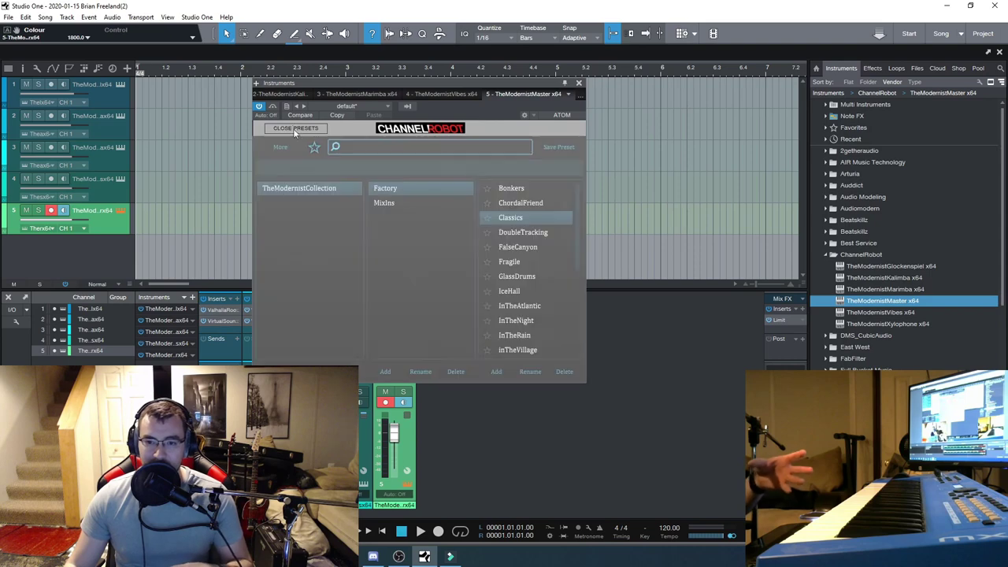
pyautogui.scroll(-5, 551, 273)
pyautogui.doubleClick(532, 279)
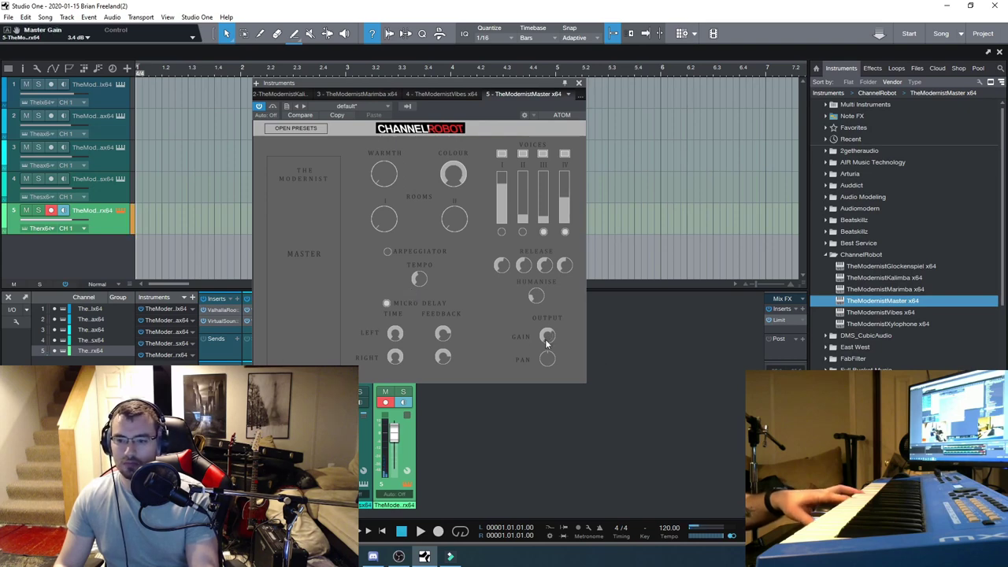
# Adjust TheModernistMaster's output gain down and up while auditioning the preset, settling at about 1.8 dB
pyautogui.moveTo(547, 341); pyautogui.dragTo(552, 357)
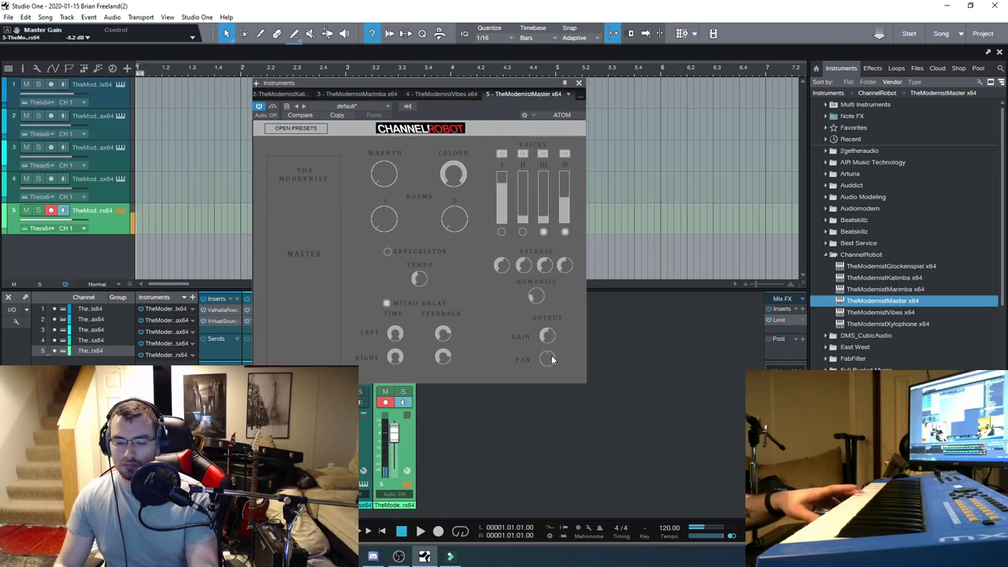
pyautogui.moveTo(552, 310); pyautogui.dragTo(555, 331)
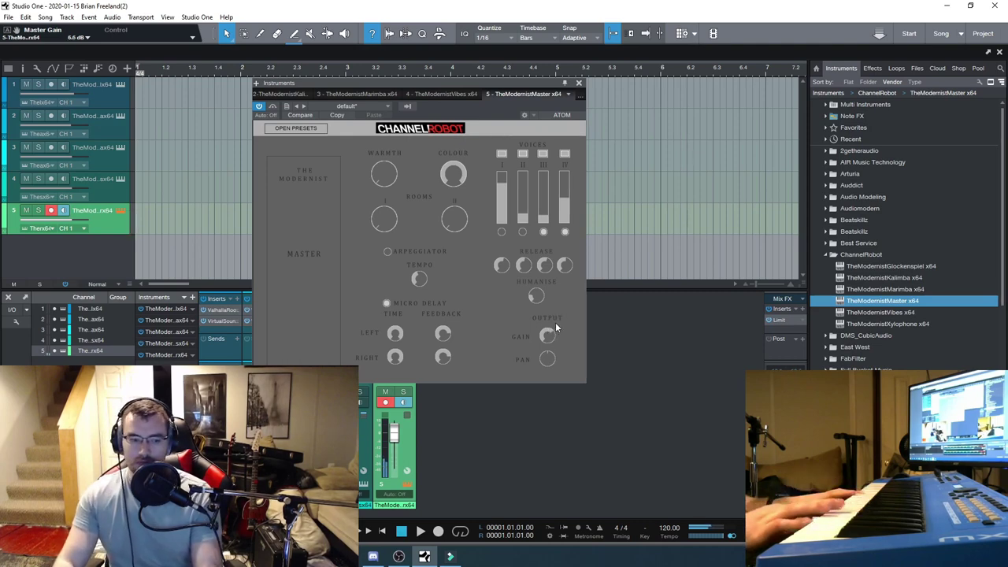
pyautogui.moveTo(556, 328); pyautogui.dragTo(551, 344)
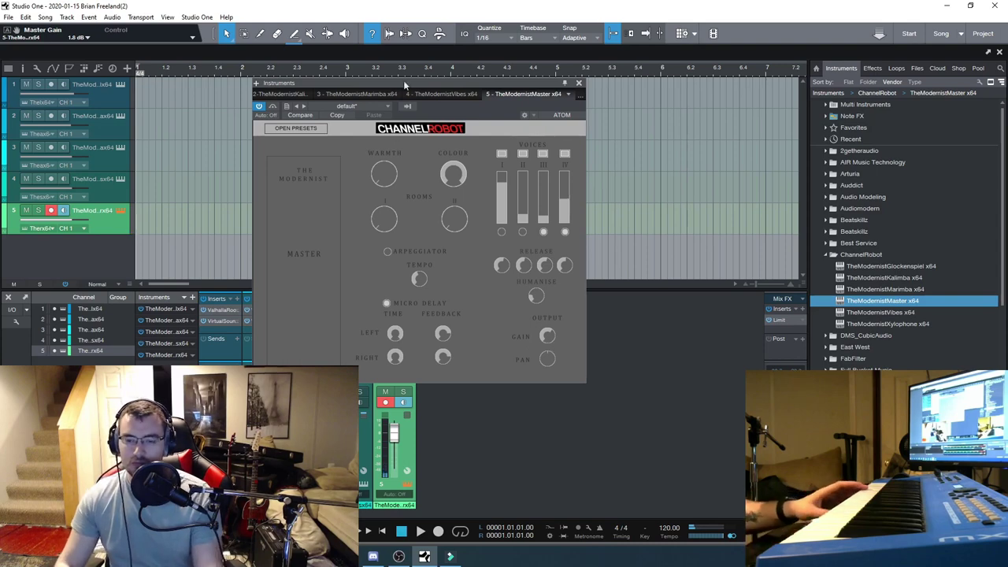
# Load the Percustic preset from the Factory bank, followed by WoodenTolls from the MixIns bank
pyautogui.click(296, 128)
pyautogui.doubleClick(511, 233)
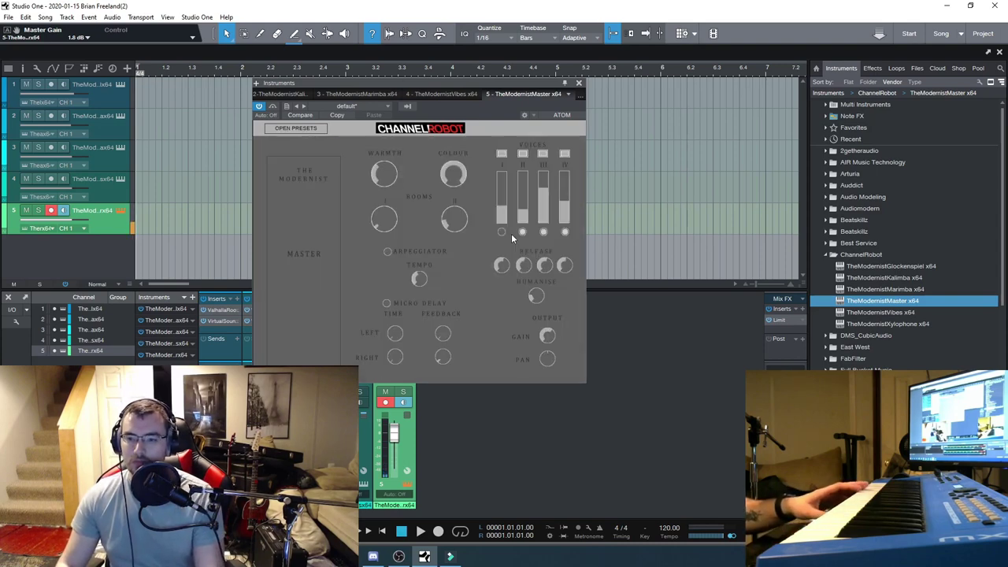
pyautogui.click(312, 129)
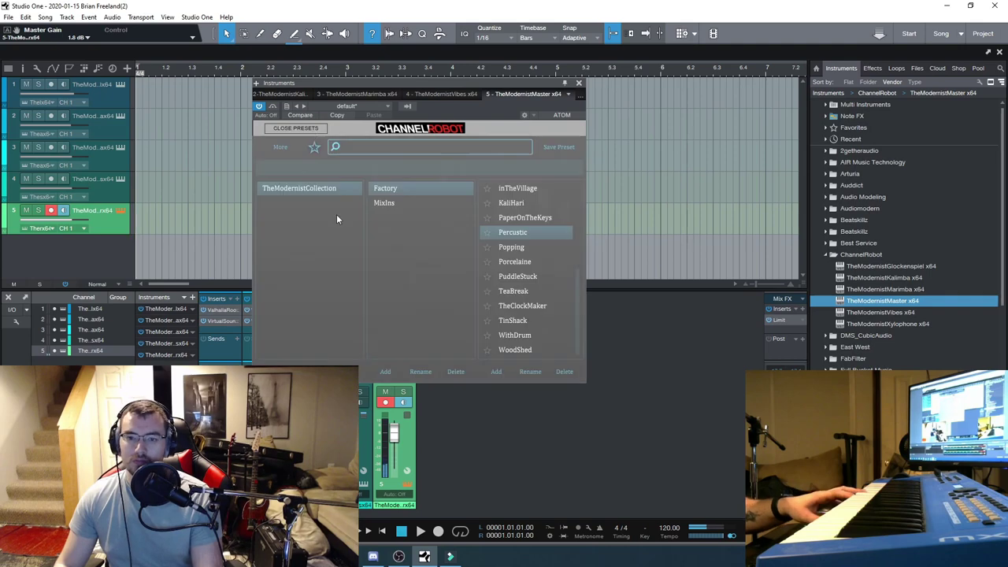
pyautogui.doubleClick(545, 220)
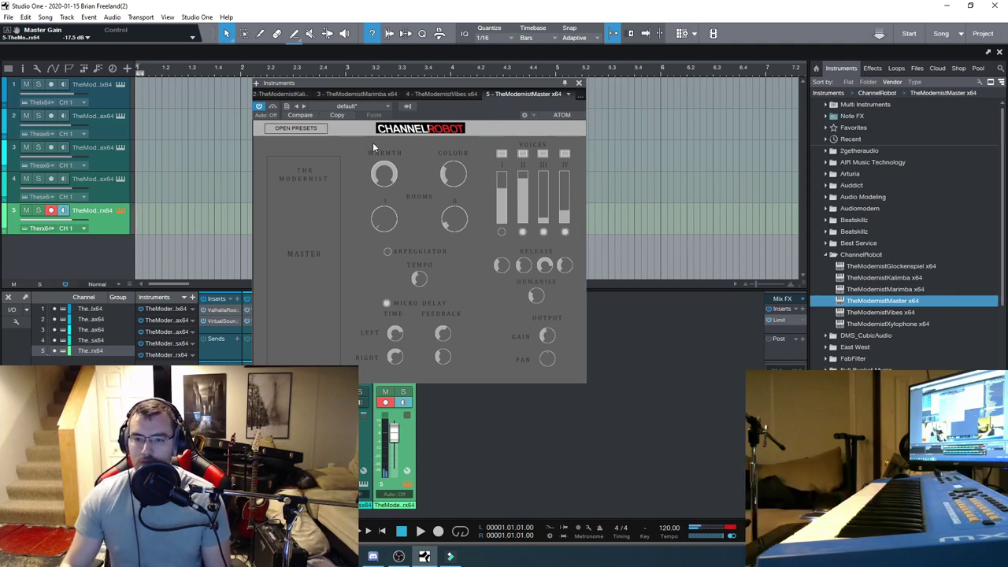
# Load the Percusifist preset from the MixIns bank, followed by FalseCanyon from the Factory bank
pyautogui.click(305, 130)
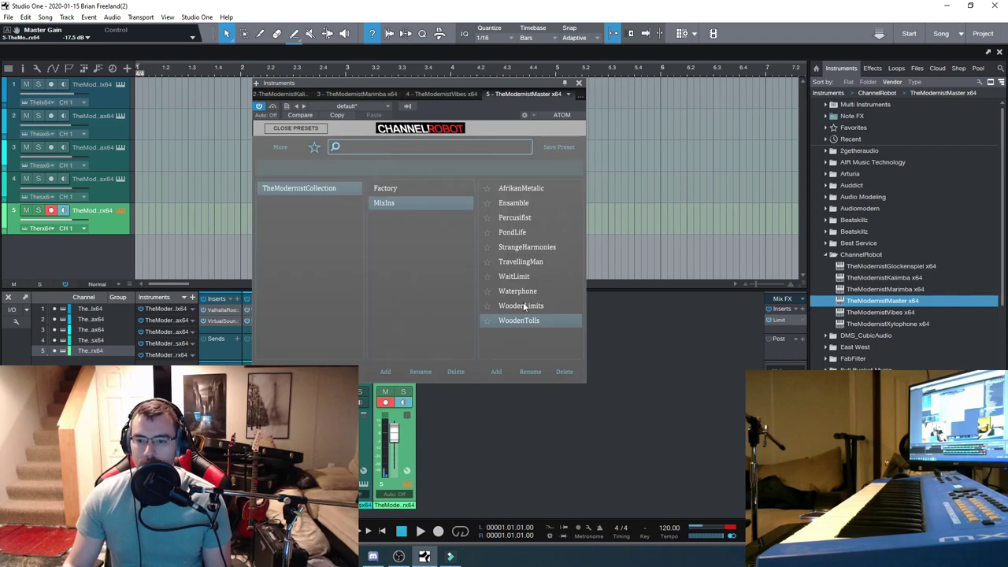
pyautogui.click(516, 277)
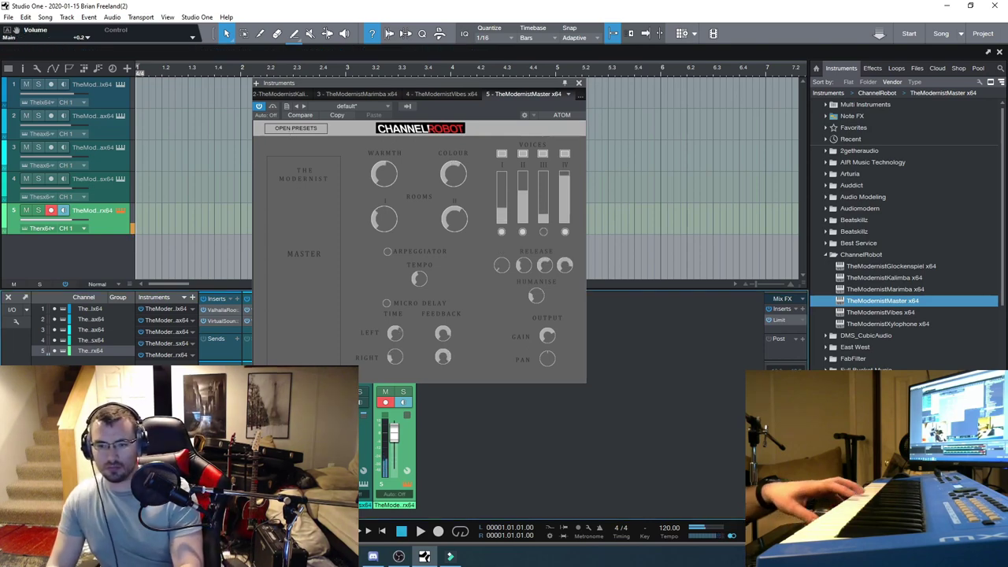
pyautogui.click(308, 129)
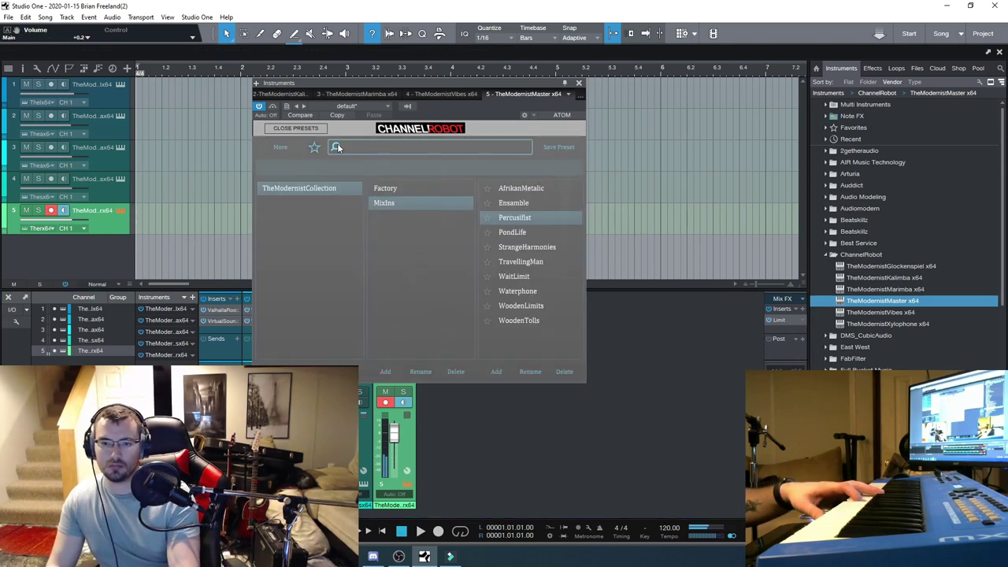
pyautogui.click(424, 187)
pyautogui.doubleClick(507, 248)
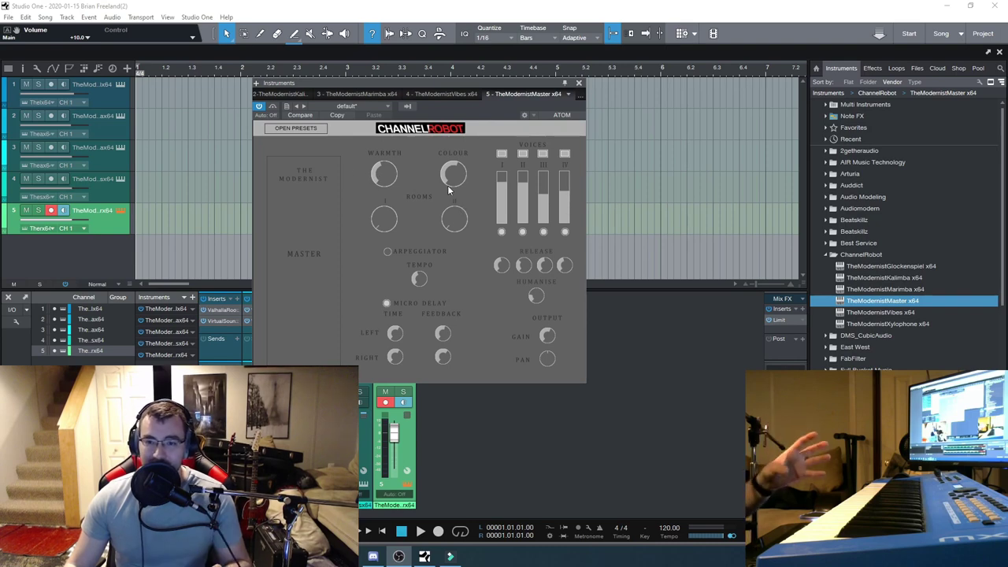
# Look over the Factory preset list of TheModernistCollection and return to the instrument controls
pyautogui.click(296, 128)
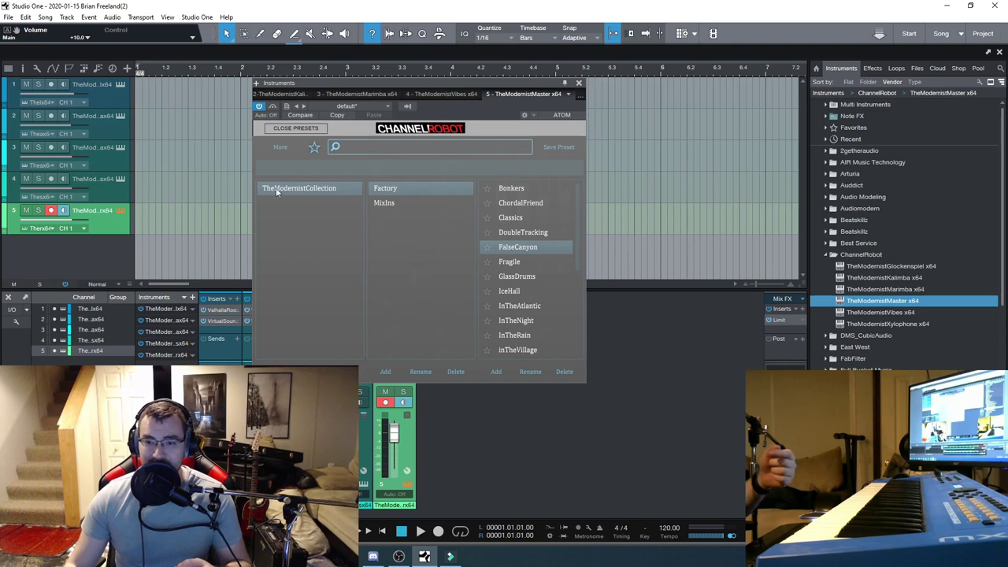
pyautogui.moveTo(454, 86); pyautogui.dragTo(461, 85)
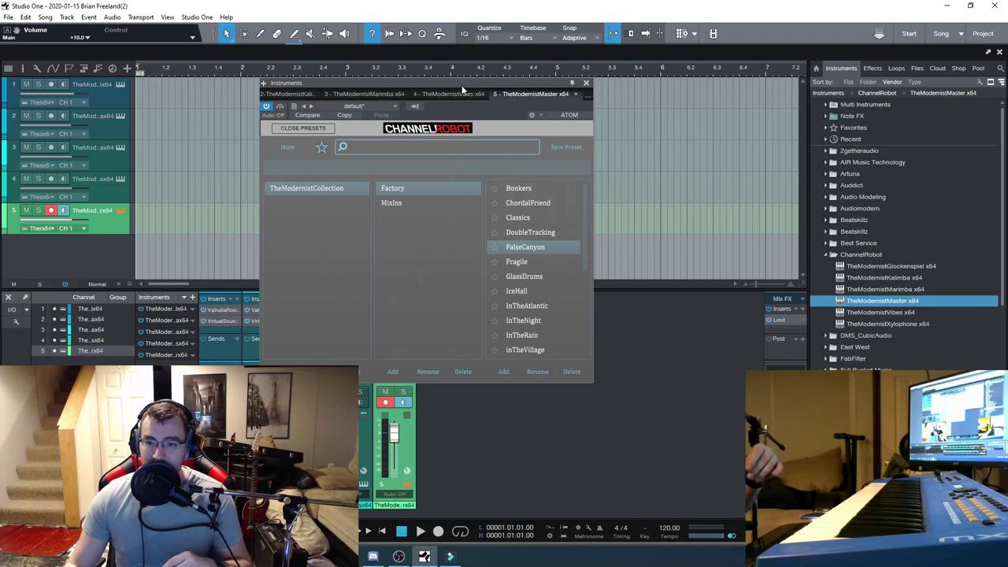
pyautogui.click(303, 129)
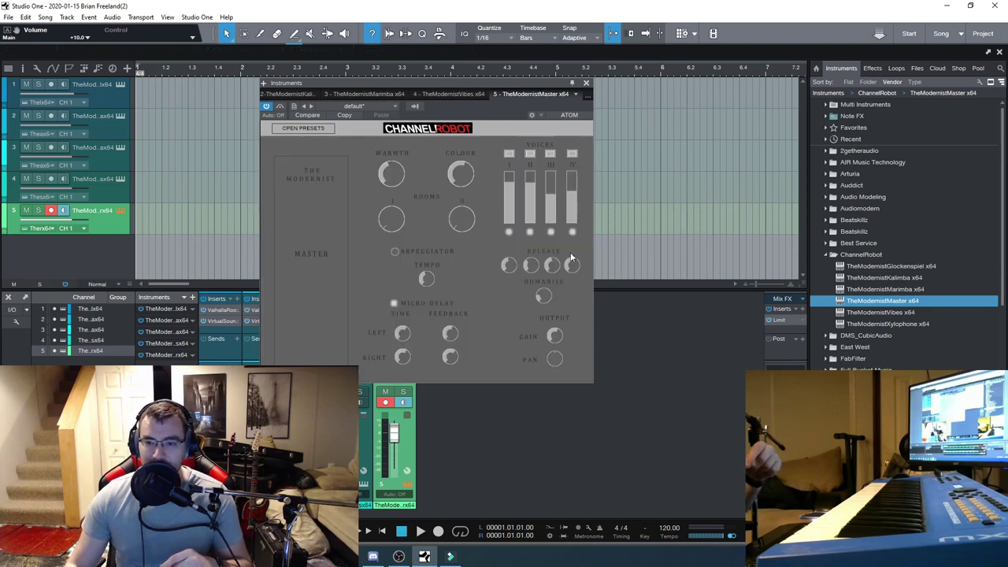